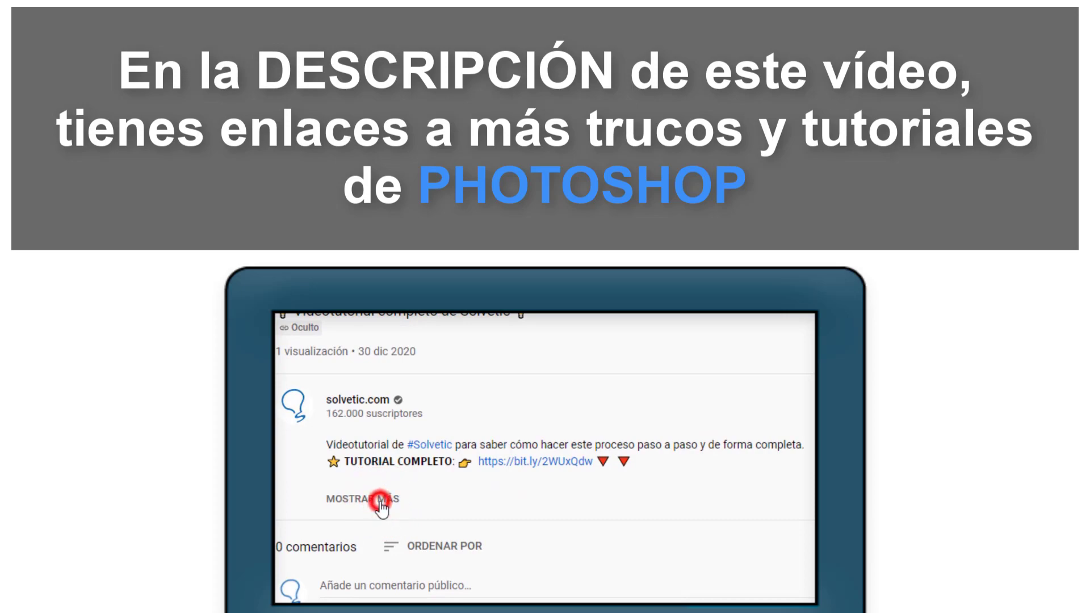
click(379, 501)
scroll(382, 500, down, 2)
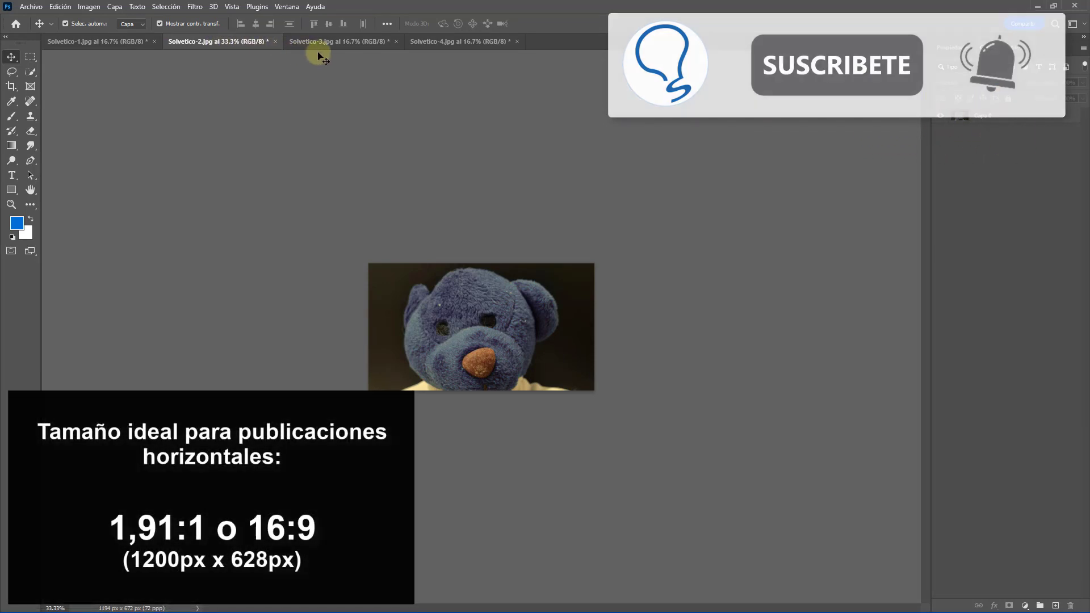
Compare the proportions of the Solvetico-3 and Solvetico-4 images, and return to the Solvetico-1 image.
click(349, 45)
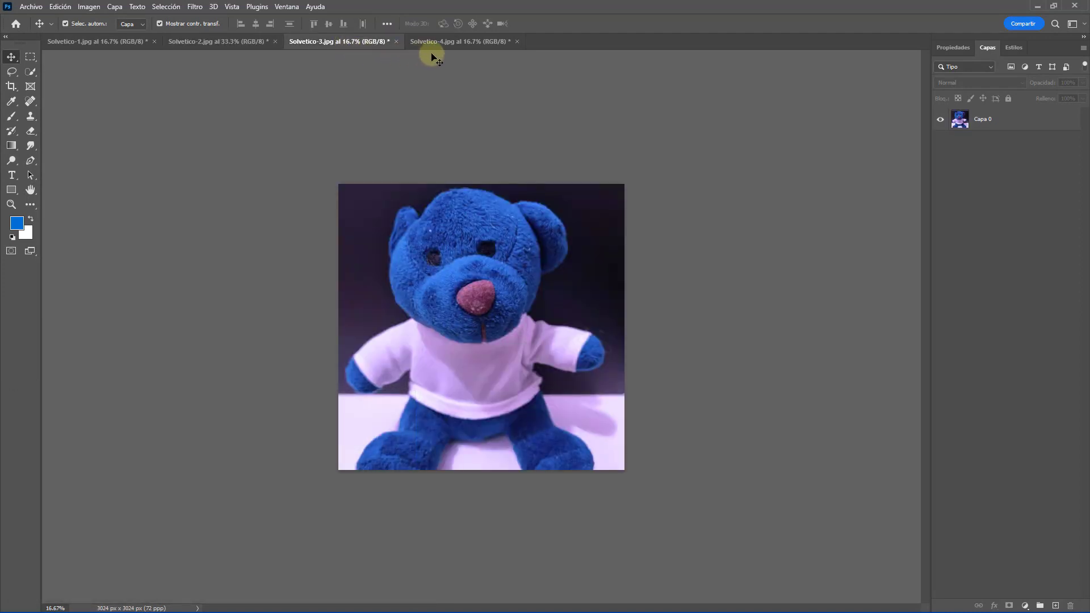
click(439, 42)
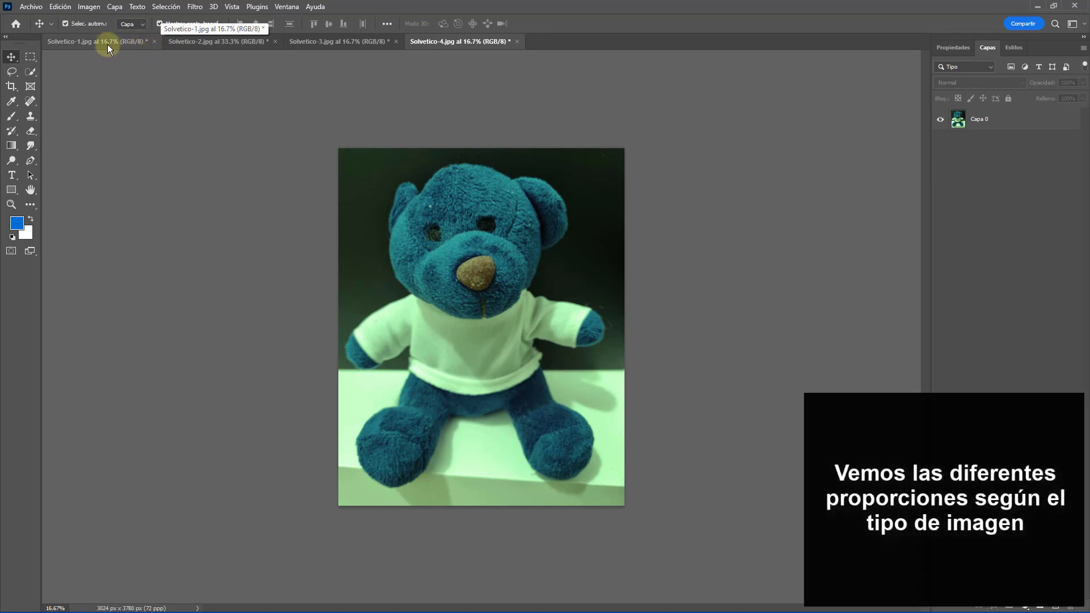
click(104, 43)
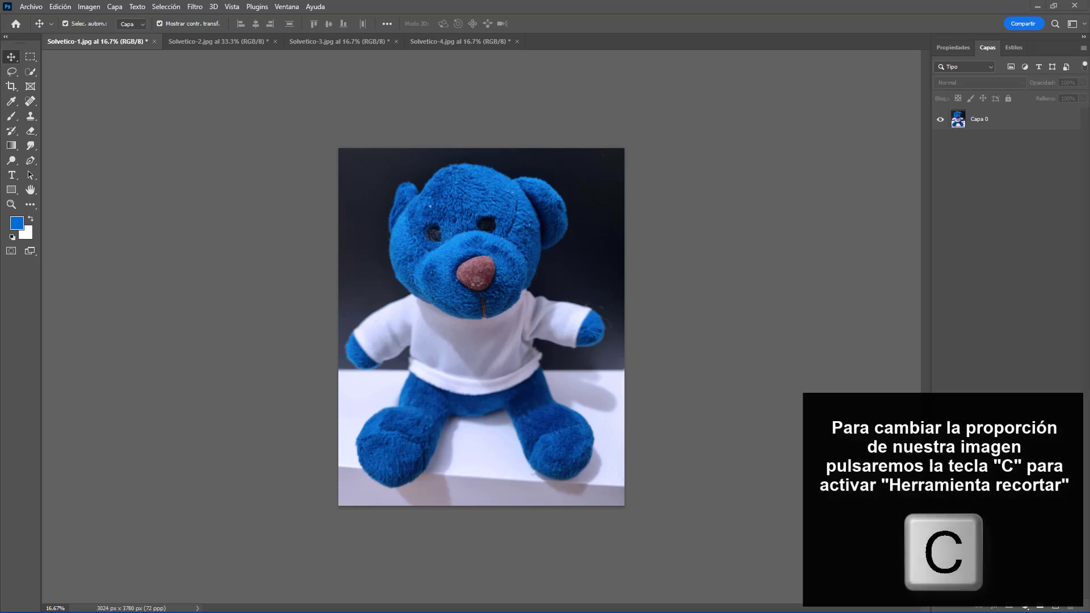
Start cropping the Solvetico-1 image and try the preset proportions 2:3 (4:6), 4:5 (8:10) and 5:7.
key(c)
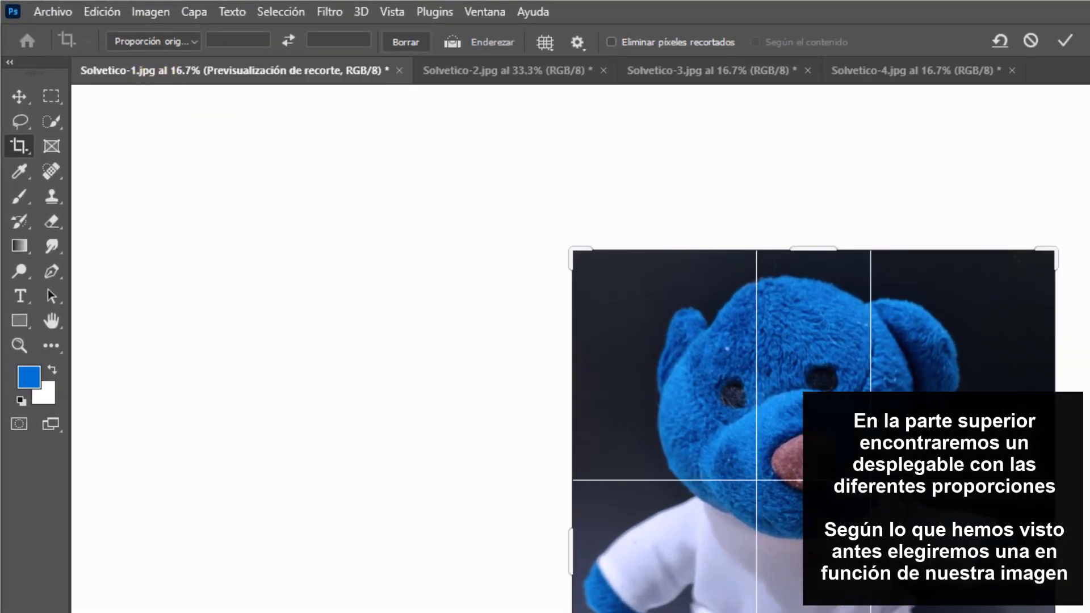
click(190, 45)
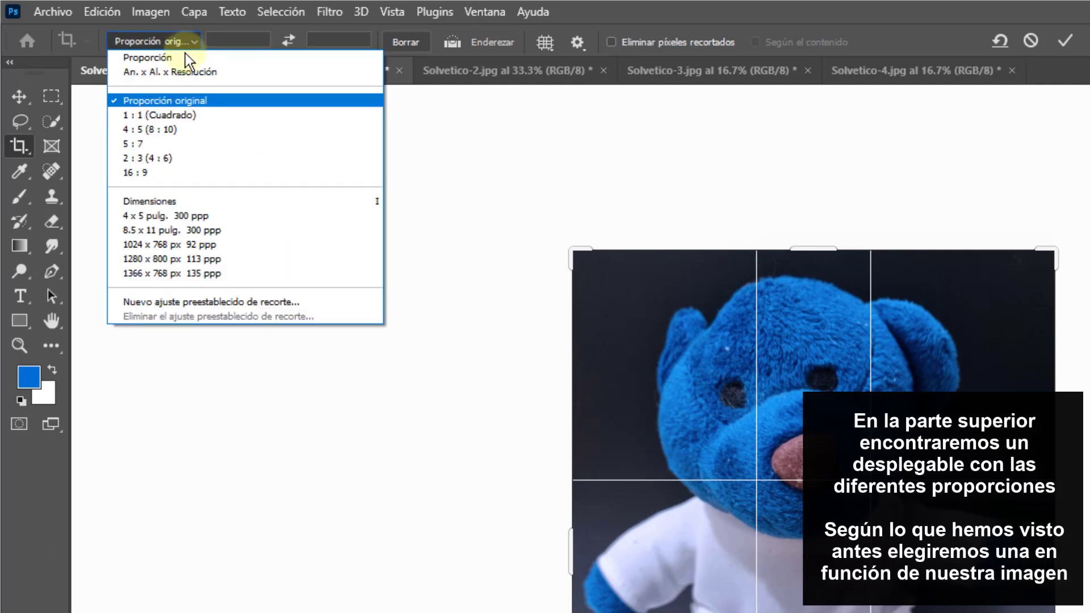
click(167, 158)
click(165, 43)
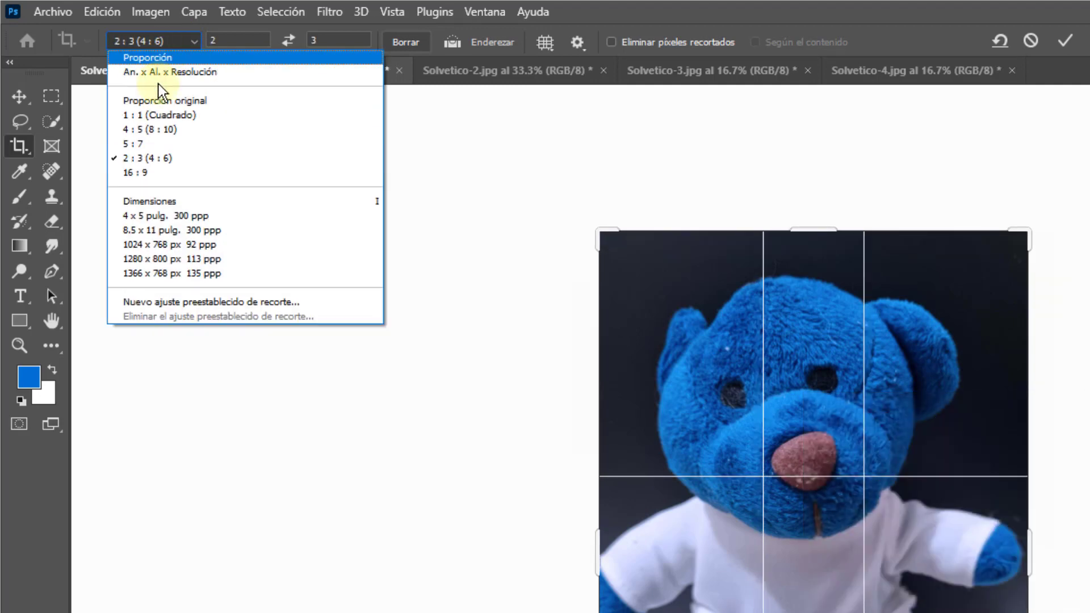
click(159, 130)
click(146, 45)
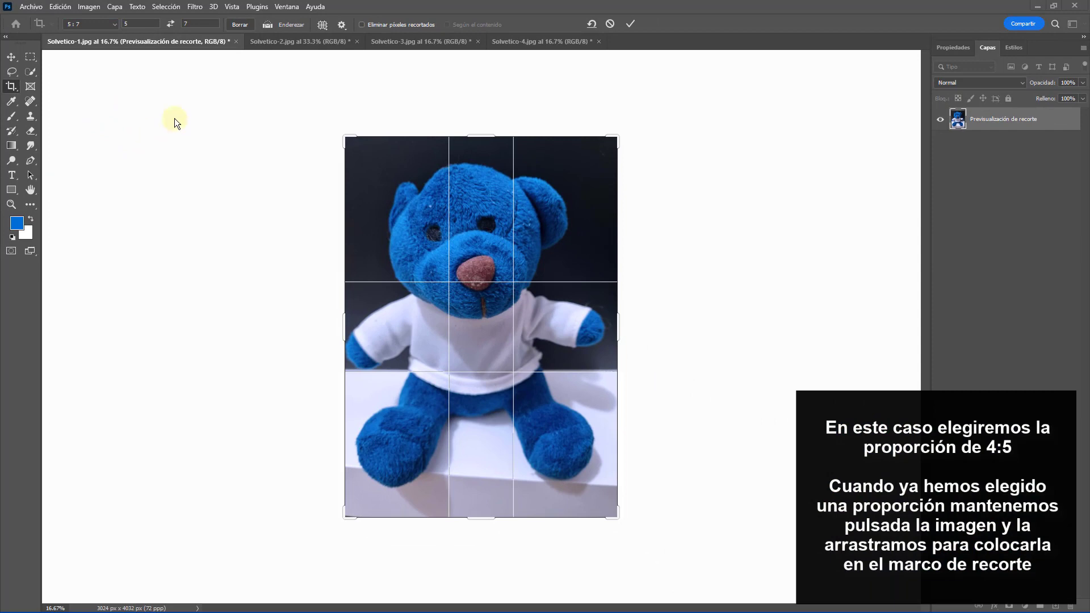
Set the crop proportion to 4:5 (8:10), position the bear in the crop frame, apply the crop and return to the Move tool.
click(79, 23)
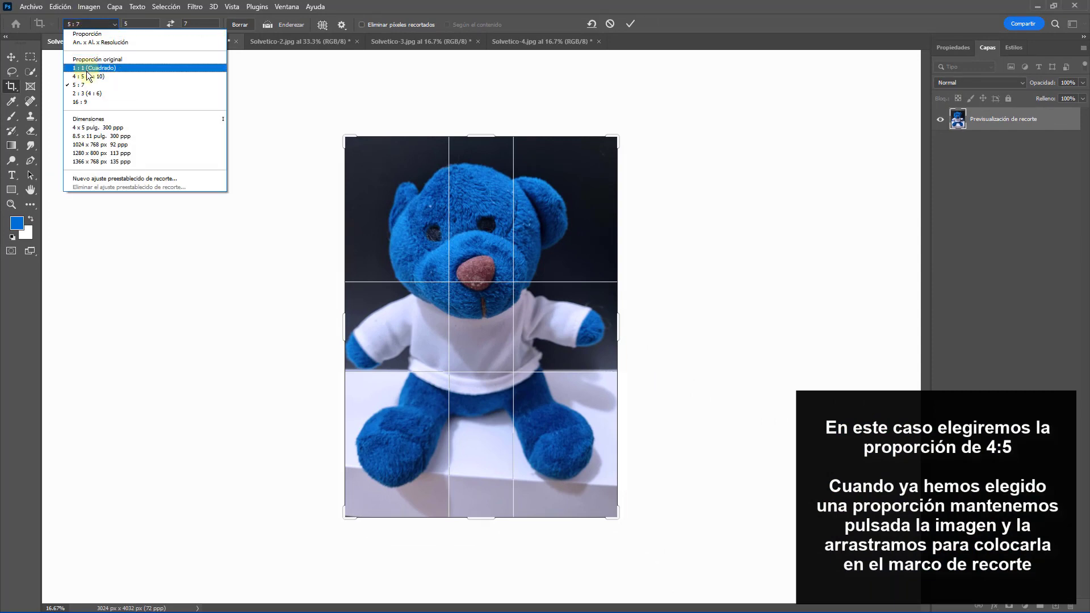
click(86, 76)
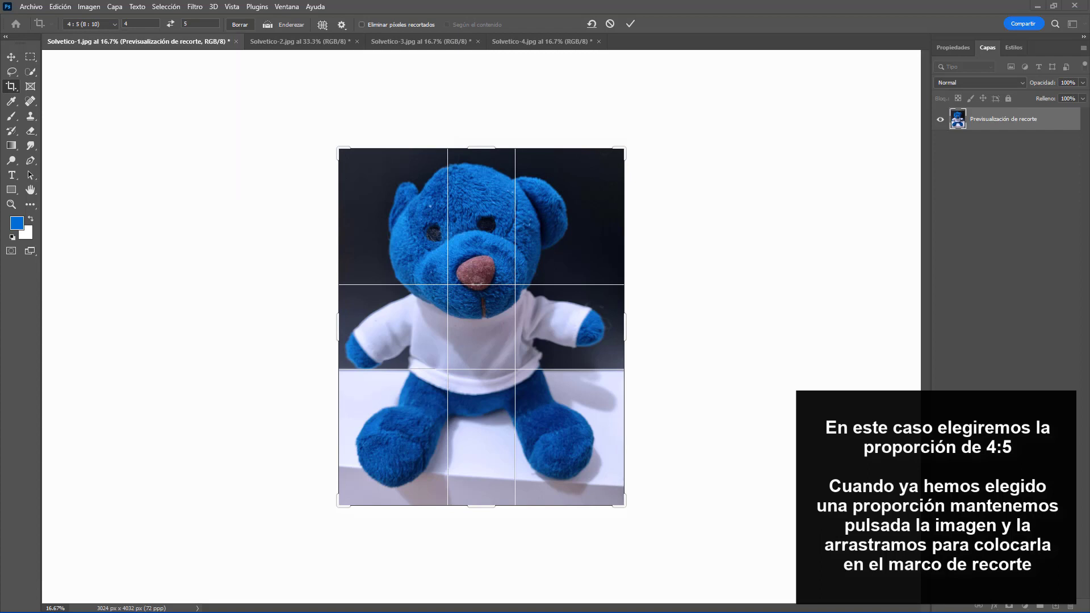
mouse_move(427, 270)
mouse_down()
mouse_move(431, 233)
mouse_move(431, 272)
mouse_move(433, 262)
mouse_up()
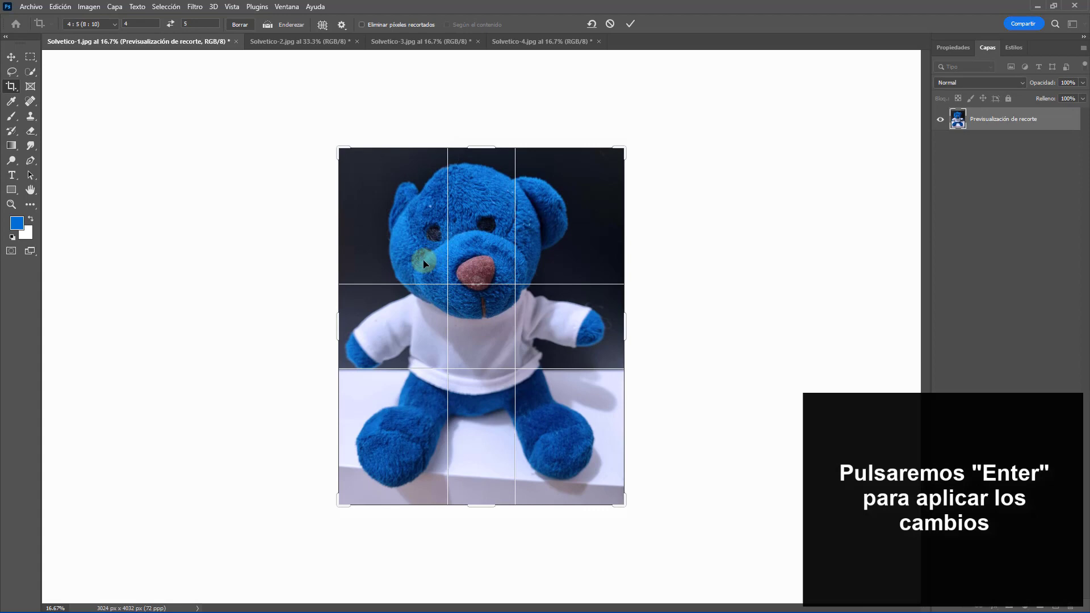
key(Return)
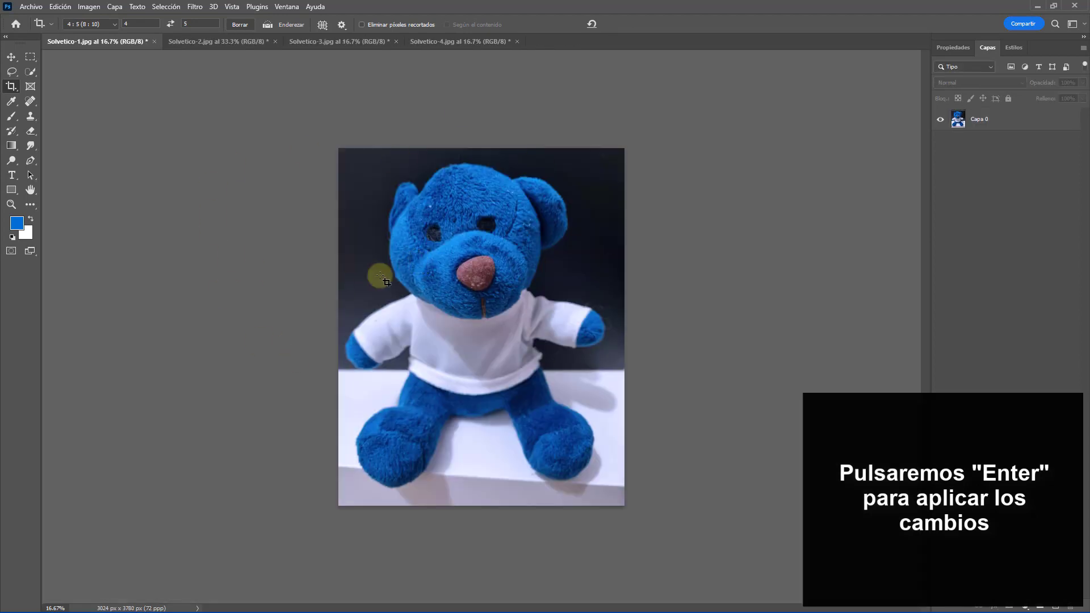
click(11, 57)
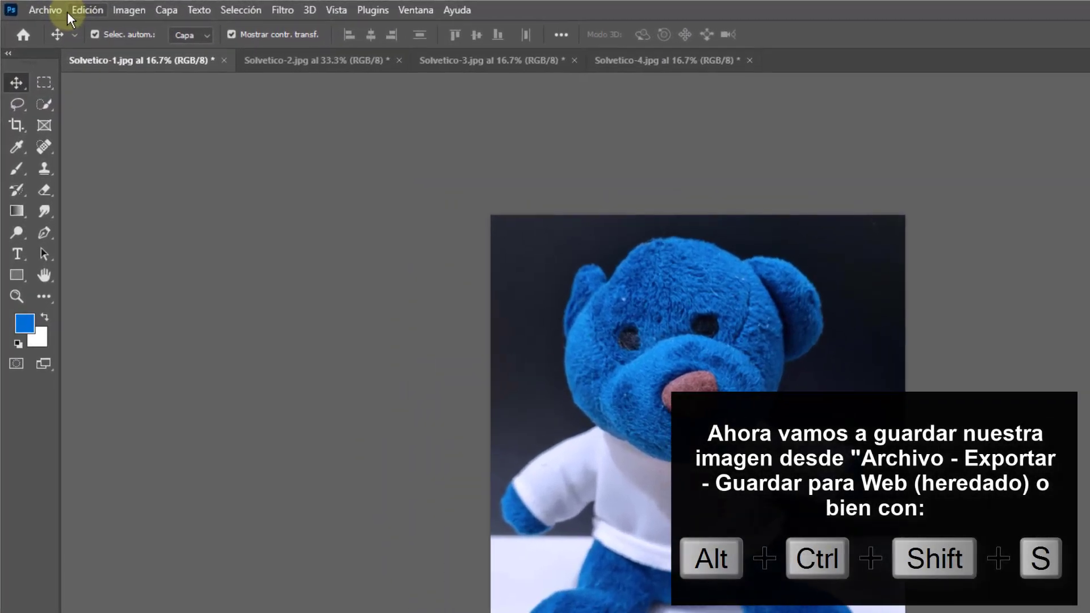
Open the legacy Save for Web export for the cropped image and zoom its preview out to 12.5%.
click(31, 6)
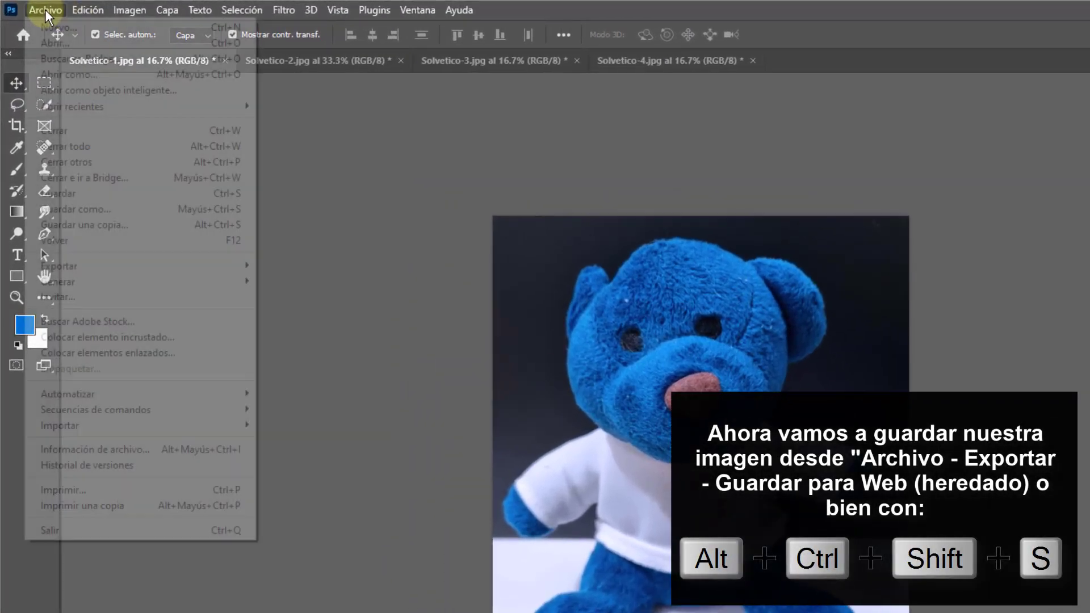
mouse_move(148, 260)
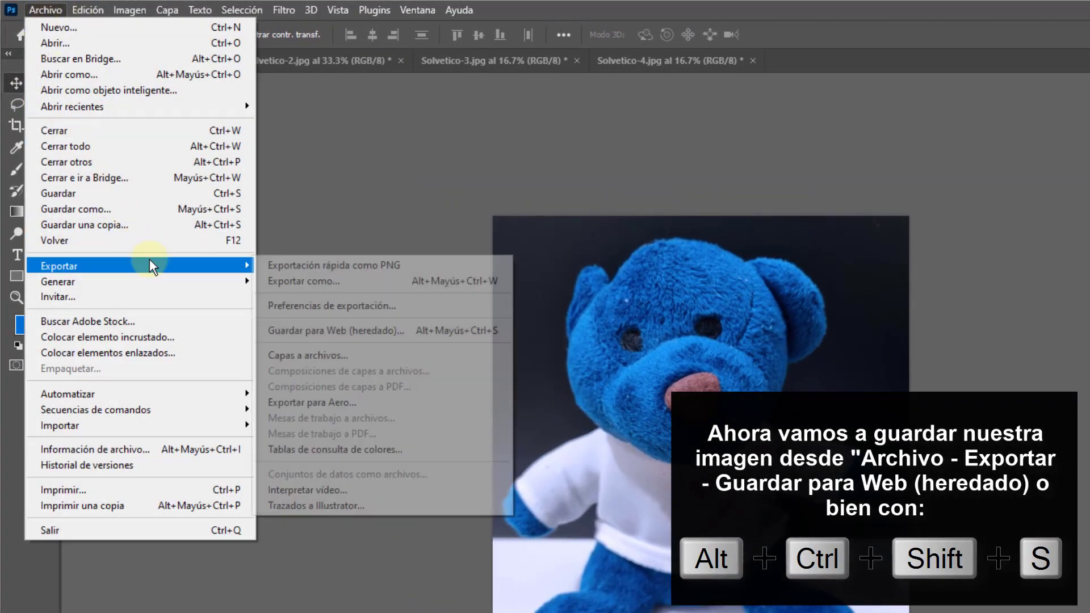
click(369, 332)
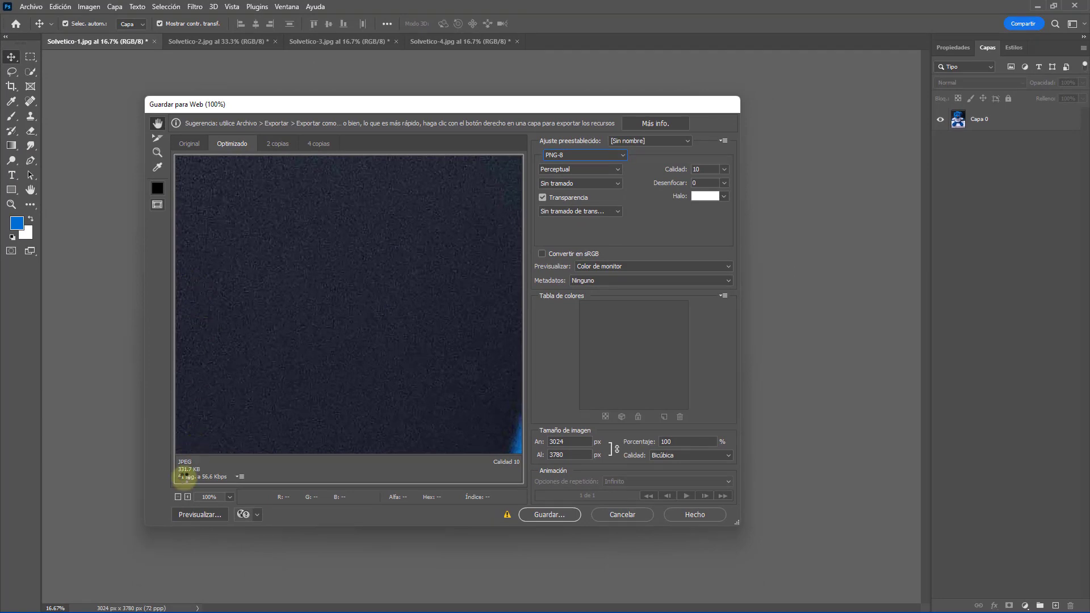
click(177, 497)
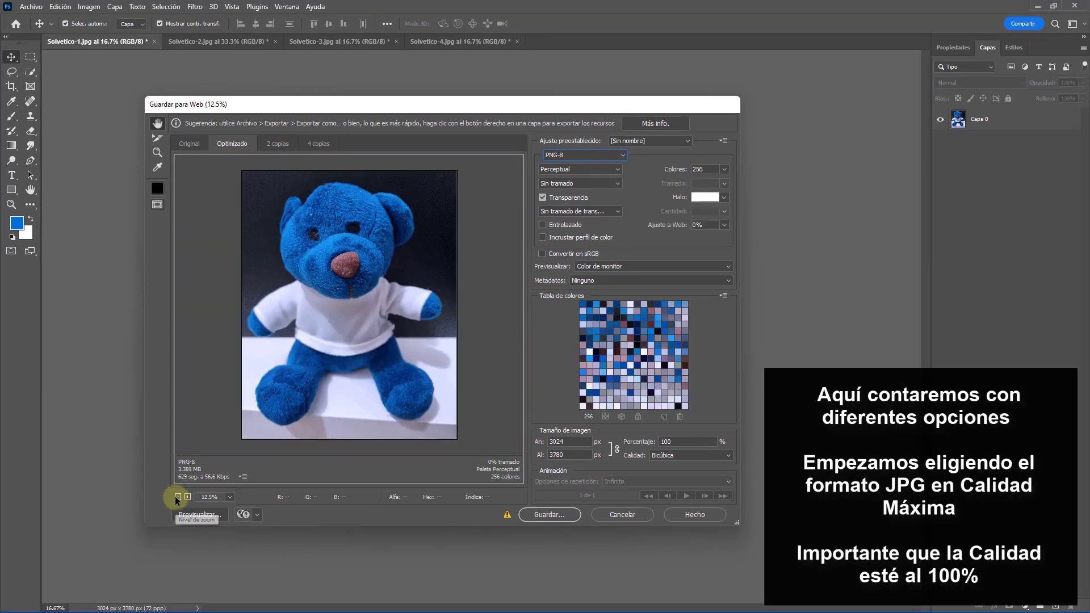
Set the export format to JPEG with Máxima quality and a quality value of 100.
click(571, 157)
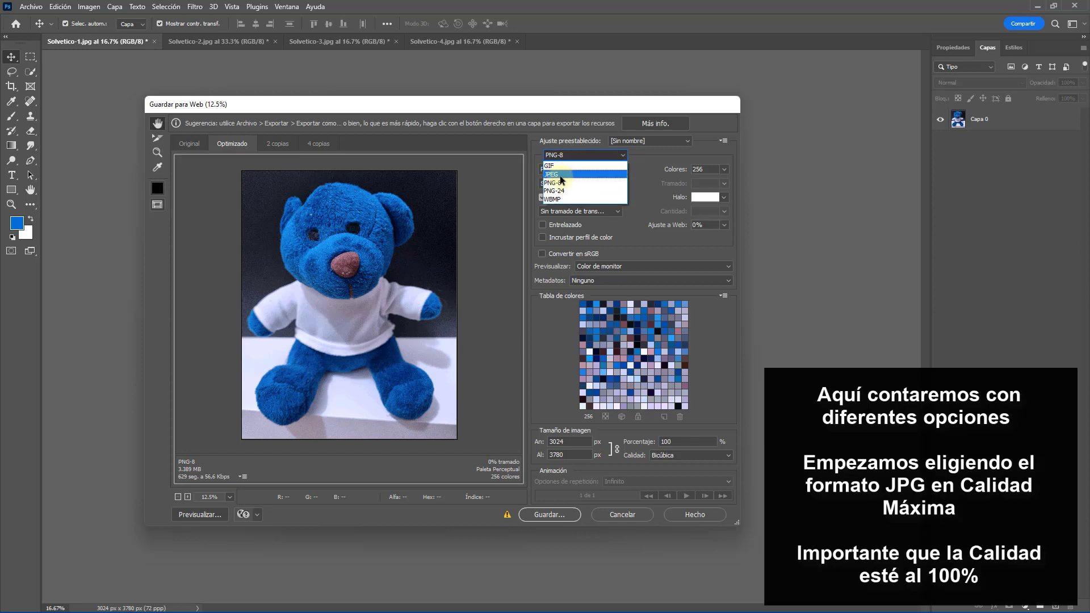
click(561, 174)
click(560, 171)
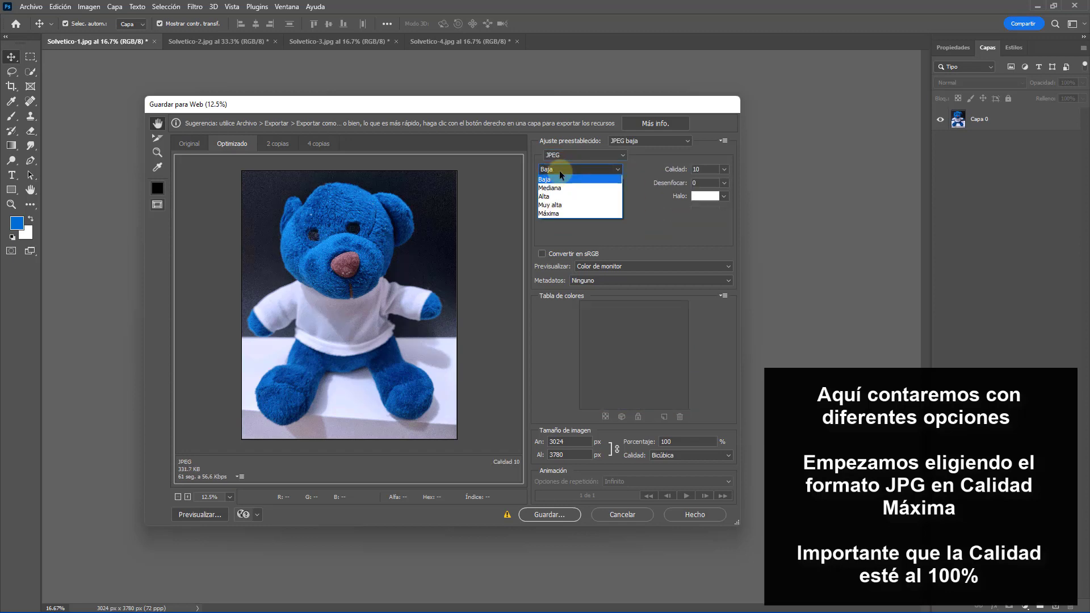
click(548, 214)
drag(674, 170, 731, 166)
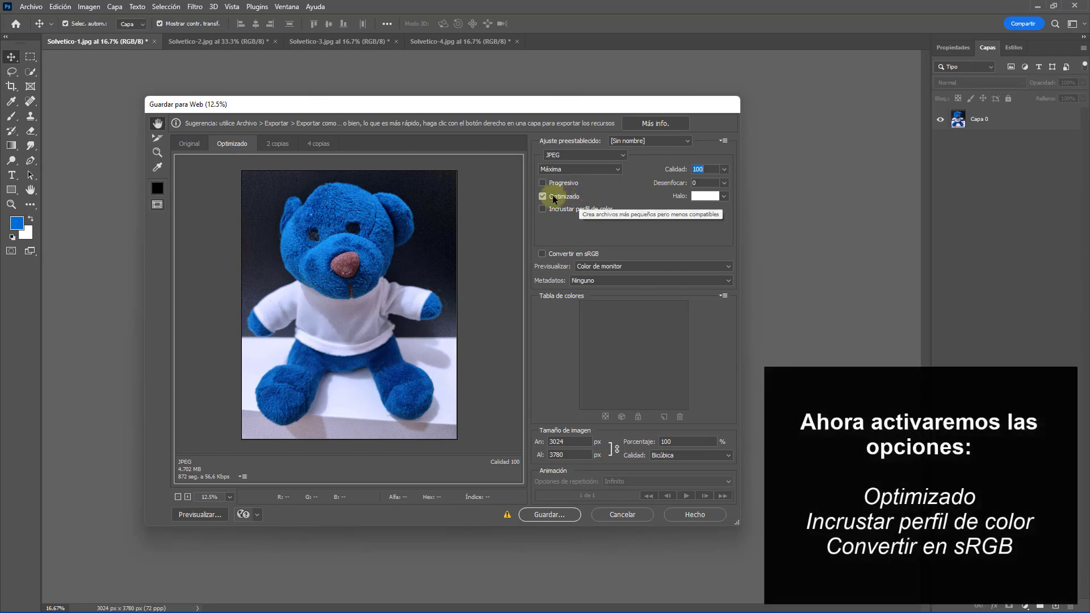
Keep Optimizado enabled and turn on embedding the color profile and converting to sRGB for the JPEG export.
click(543, 197)
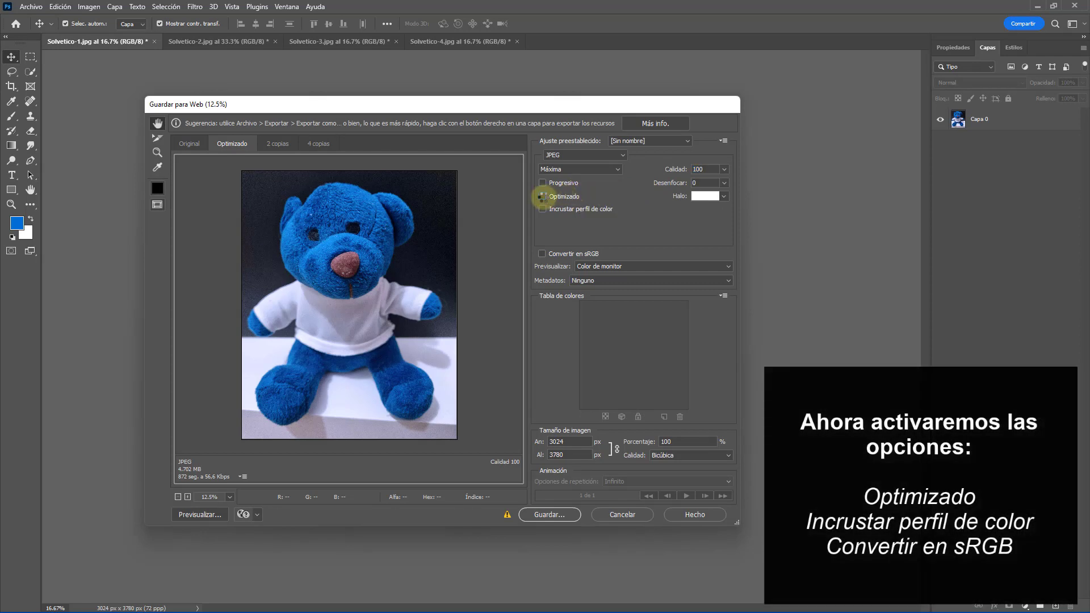
click(544, 196)
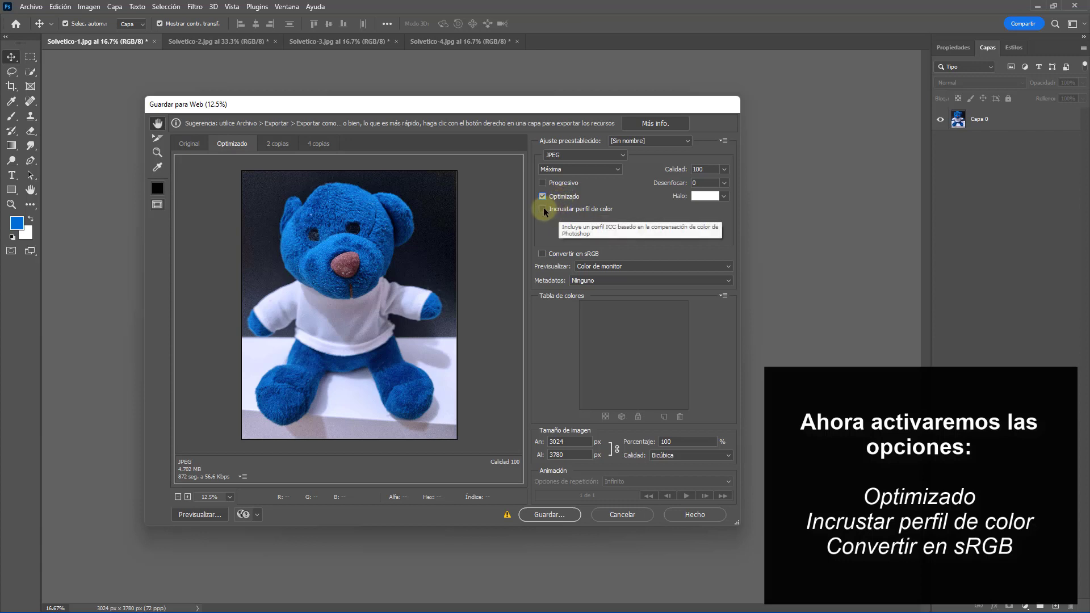
click(543, 210)
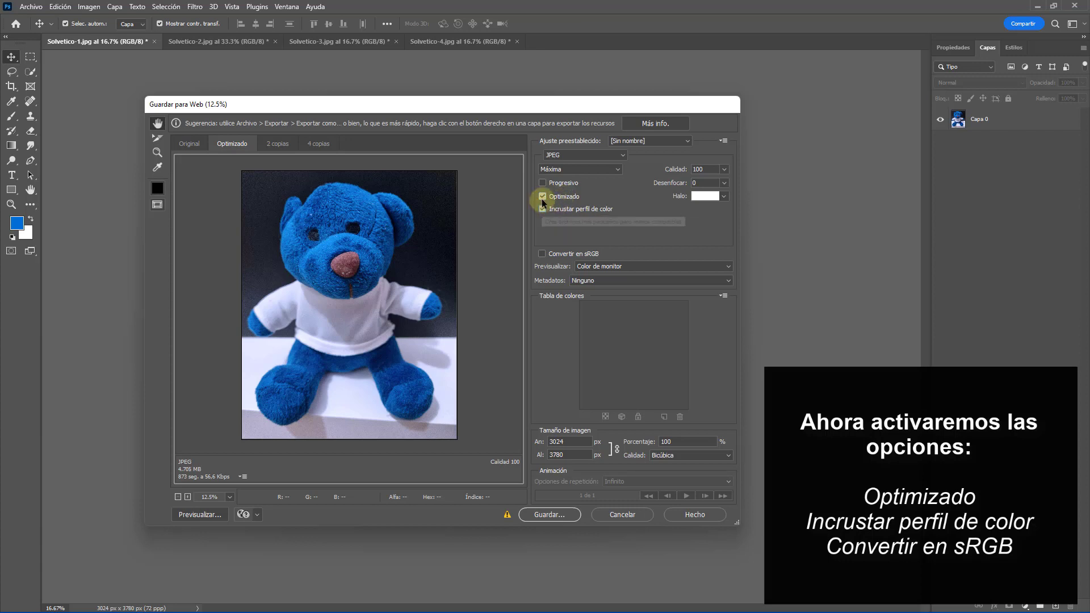
click(541, 253)
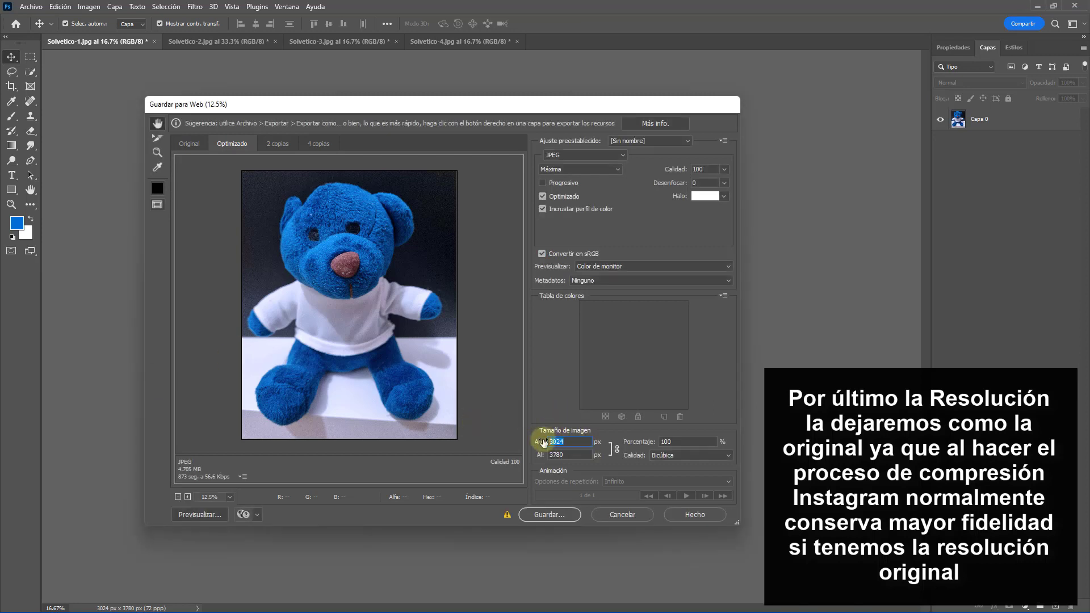
Check the export's width and height, and save the image as Solvetico-1.jpg in the Solvetic fondos folder.
double_click(553, 442)
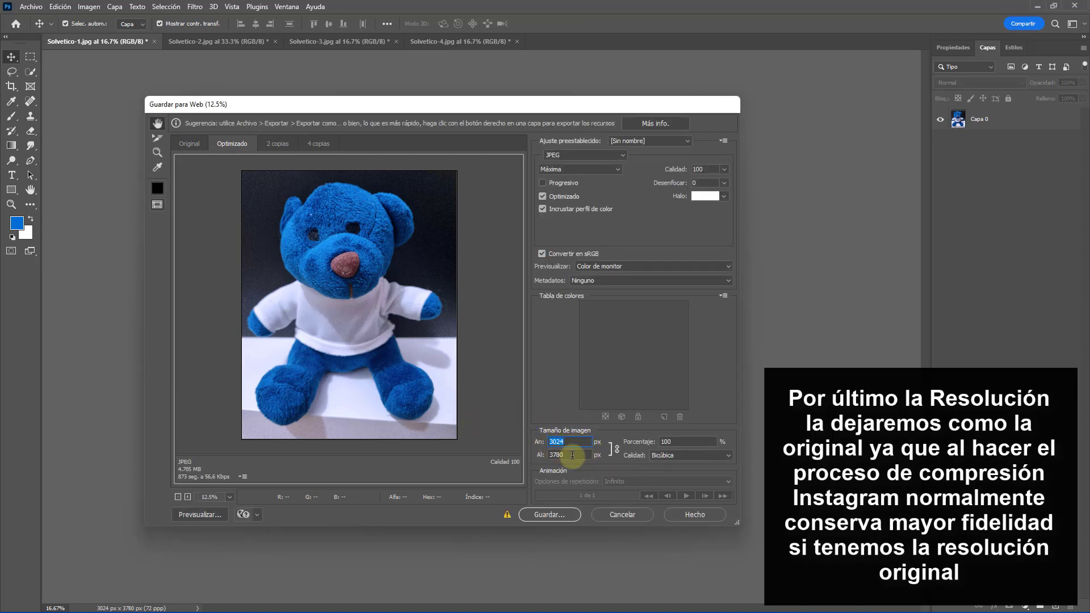
drag(579, 455, 534, 443)
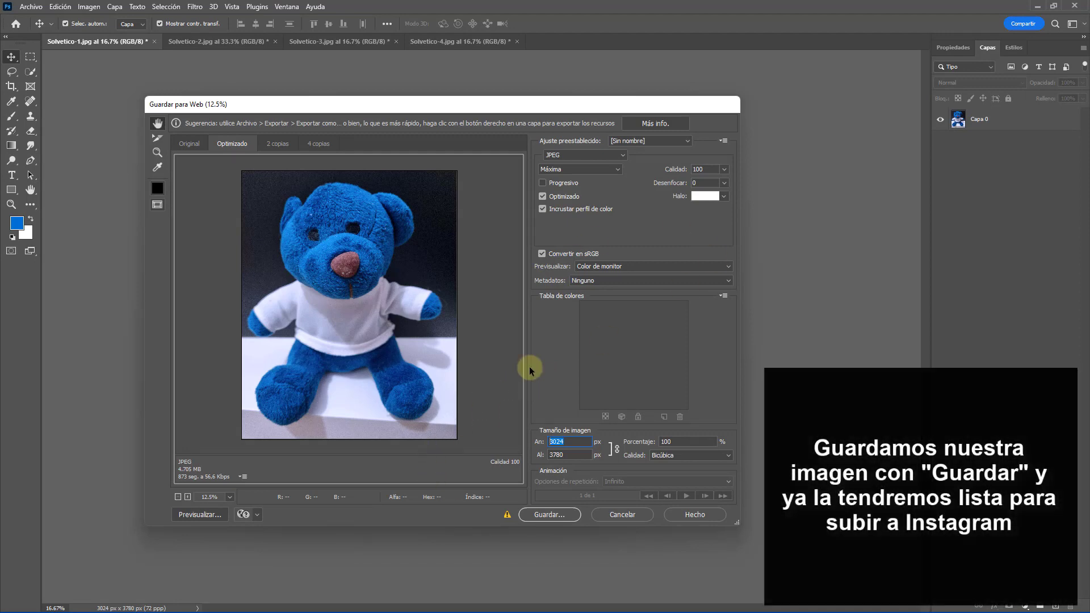
click(549, 515)
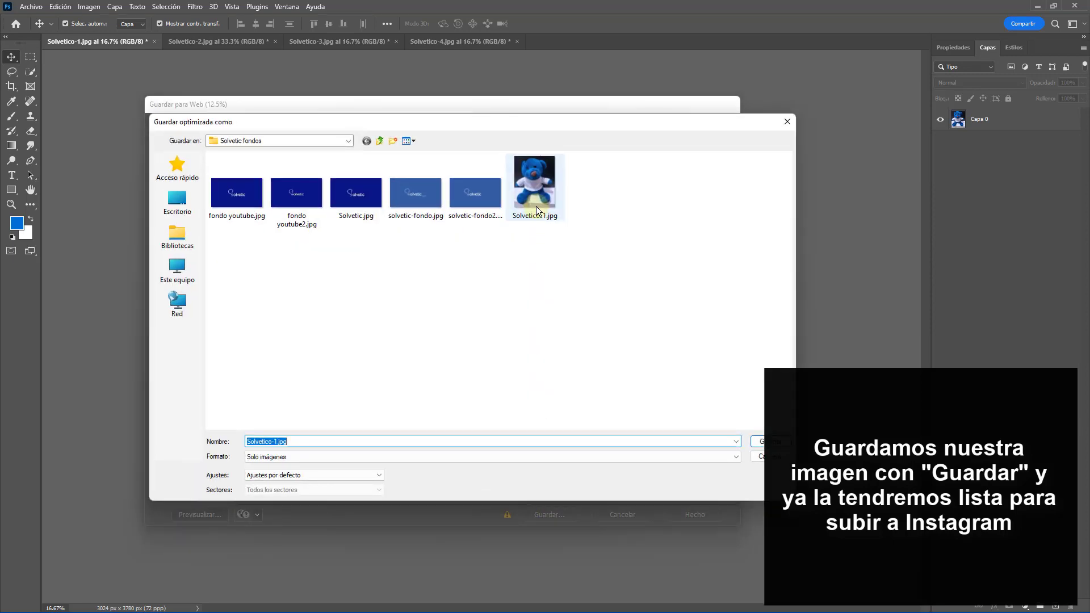
key(Return)
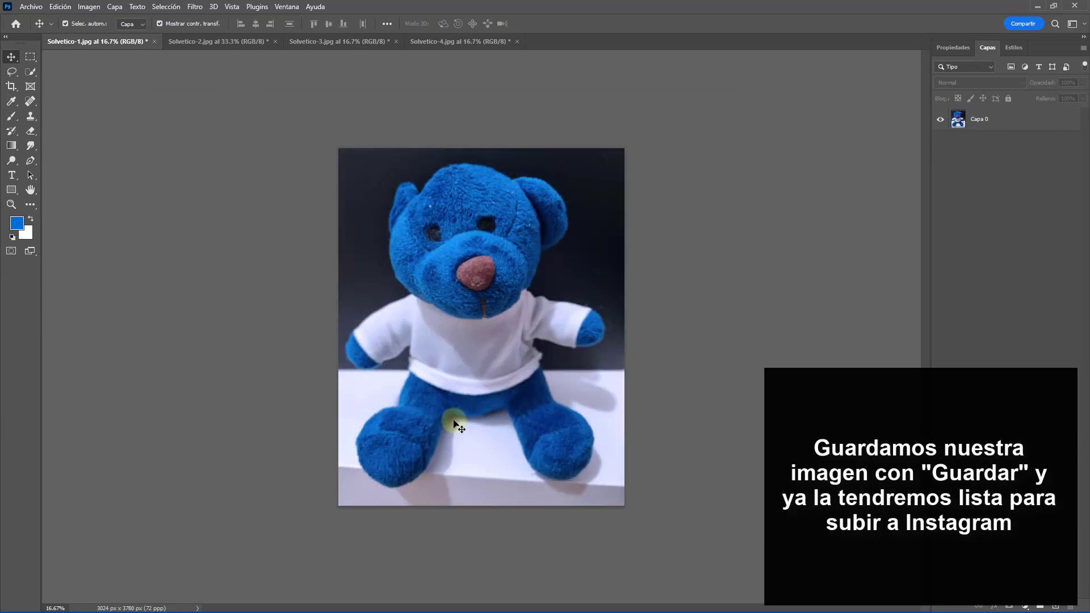
Compare the exported image in the photo viewer with the open document side by side, and close the viewer.
click(160, 24)
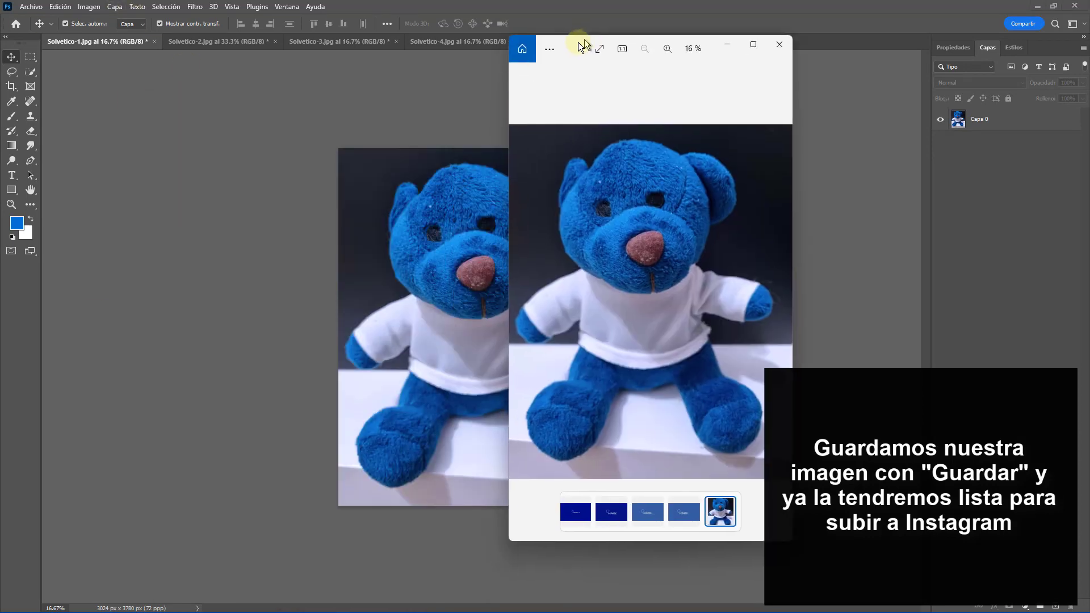
drag(584, 48, 695, 67)
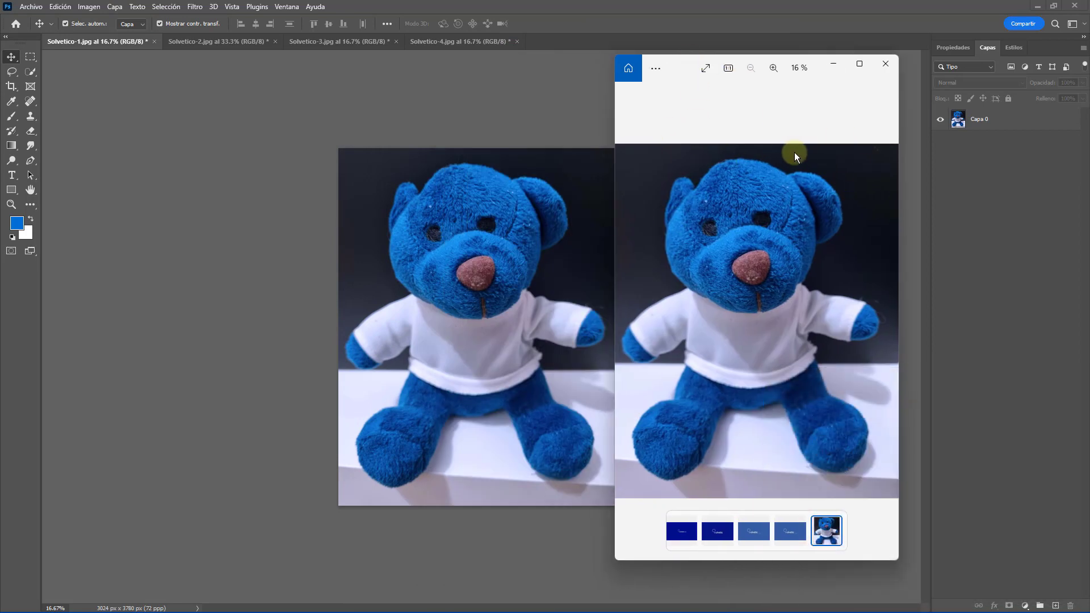
click(883, 66)
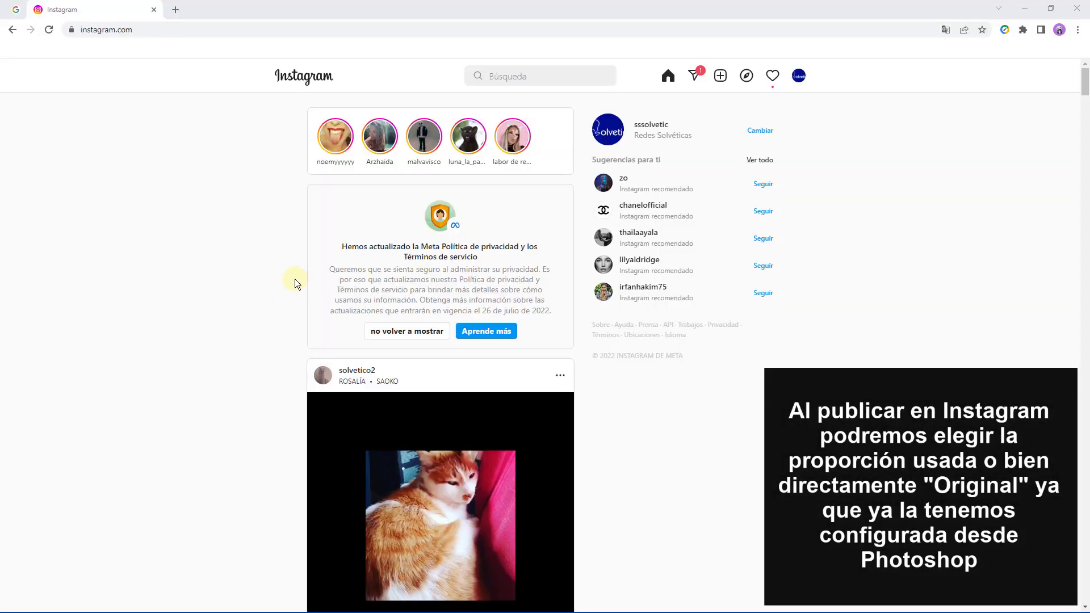
Start a new Instagram post and select the exported blue teddy bear photo from the computer.
scroll(291, 283, down, 4)
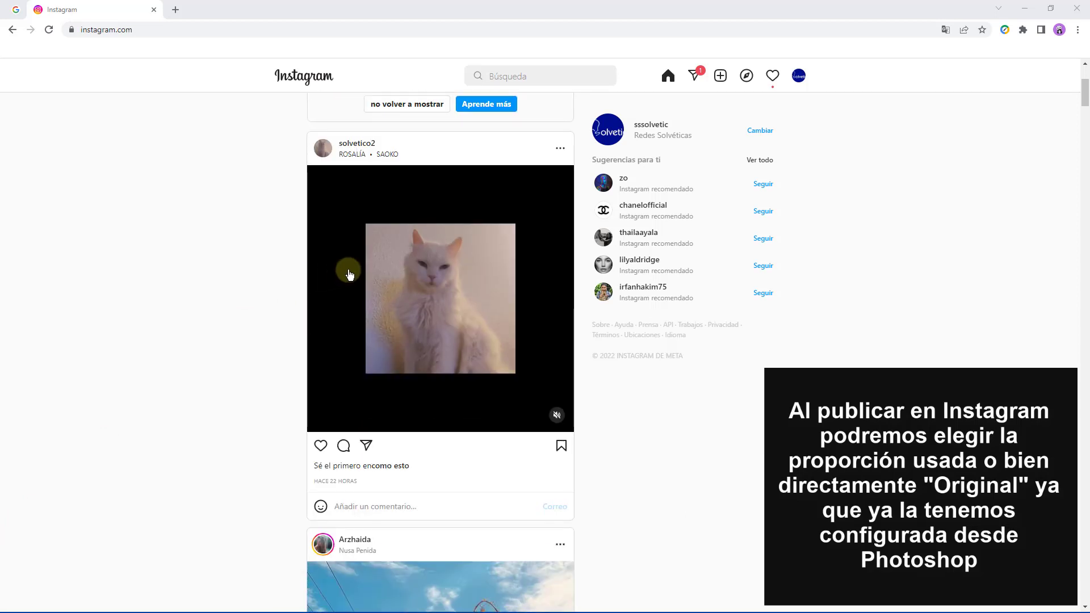
click(721, 75)
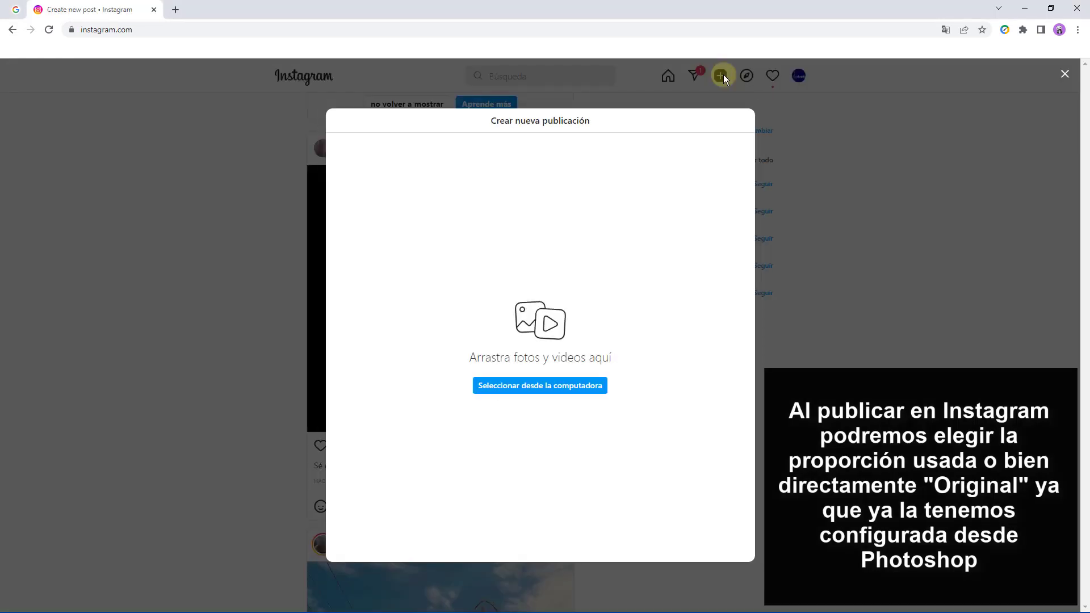
click(577, 388)
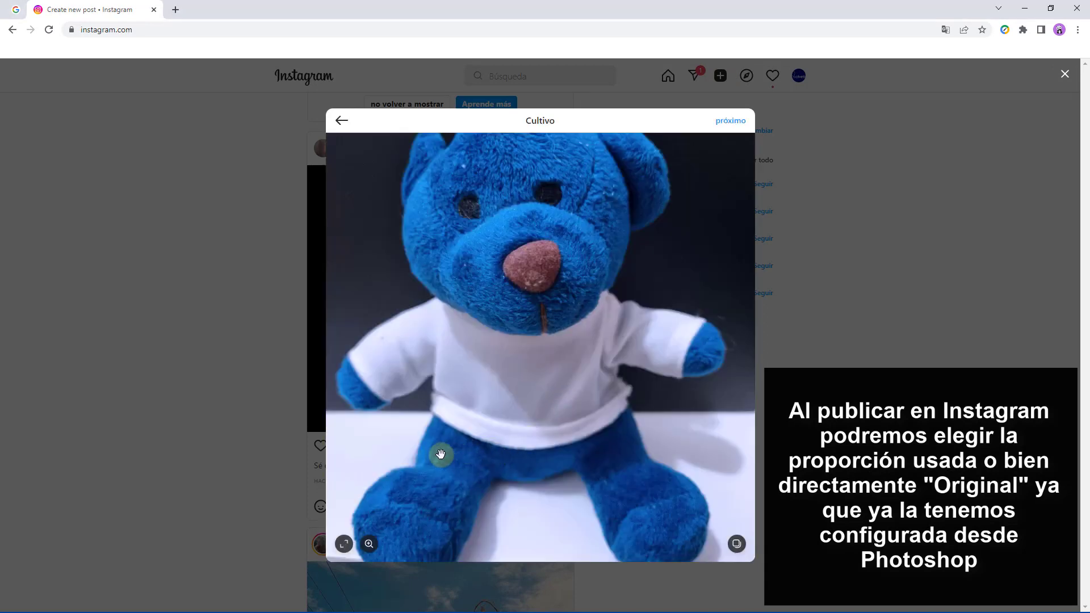
Preview the photo's crop at 4:5, set its proportion to Original, and continue to the editing stage.
click(347, 547)
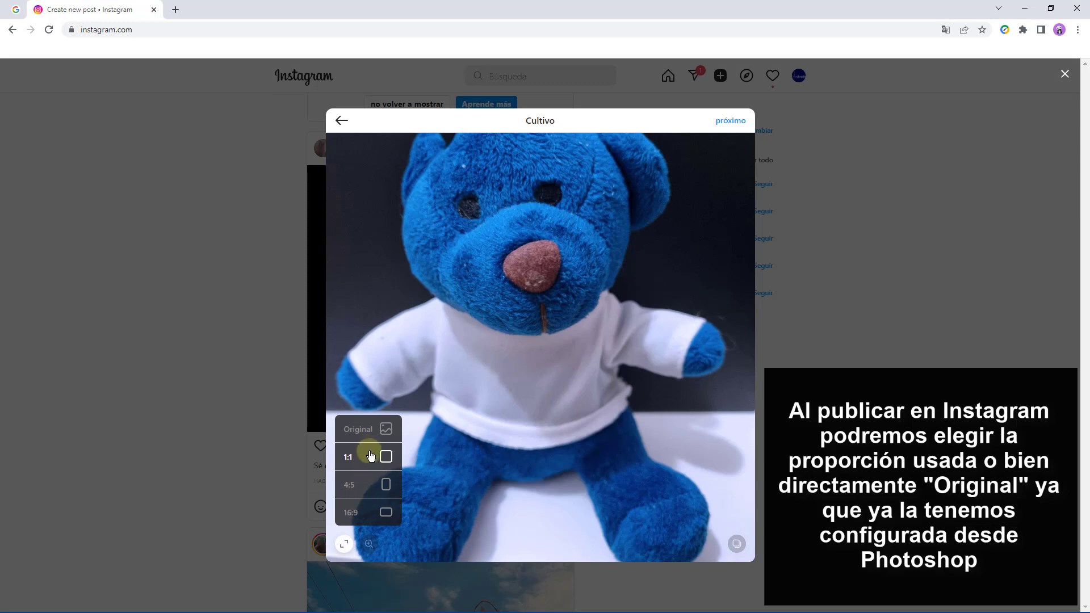
click(388, 486)
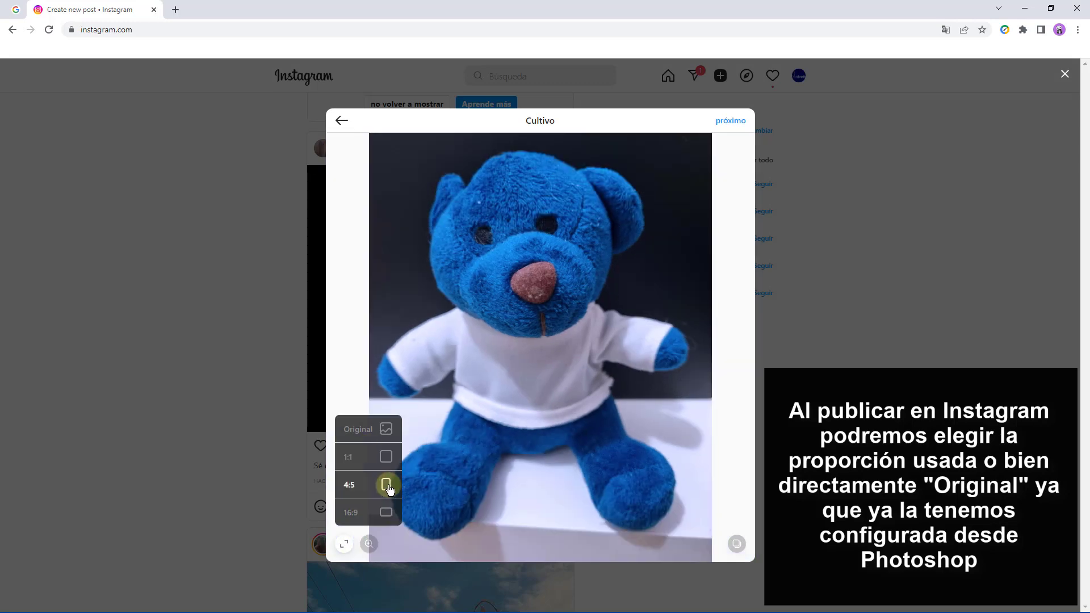
click(385, 430)
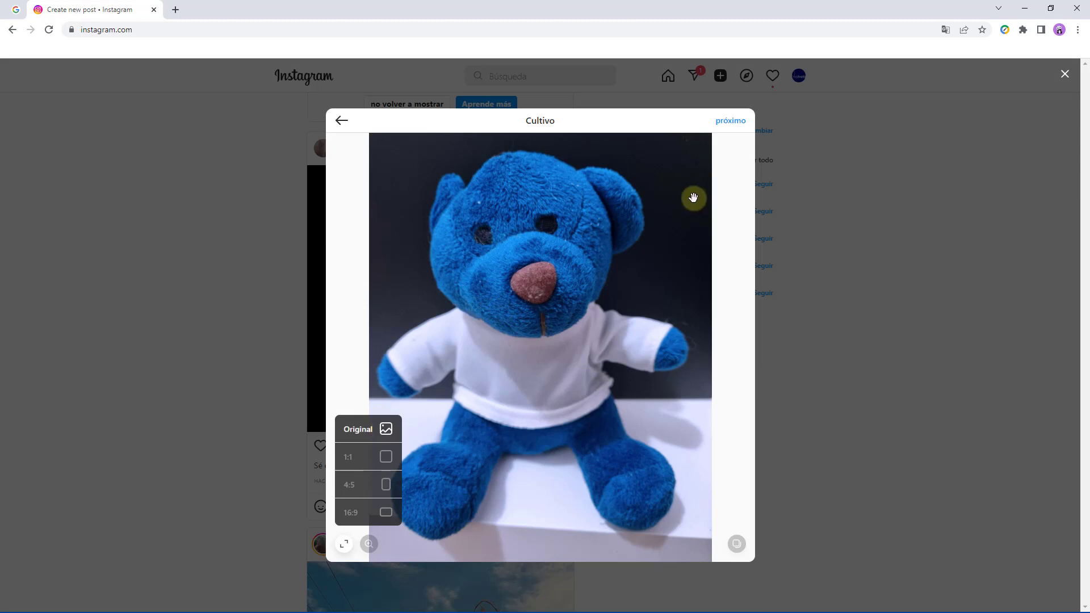
click(736, 124)
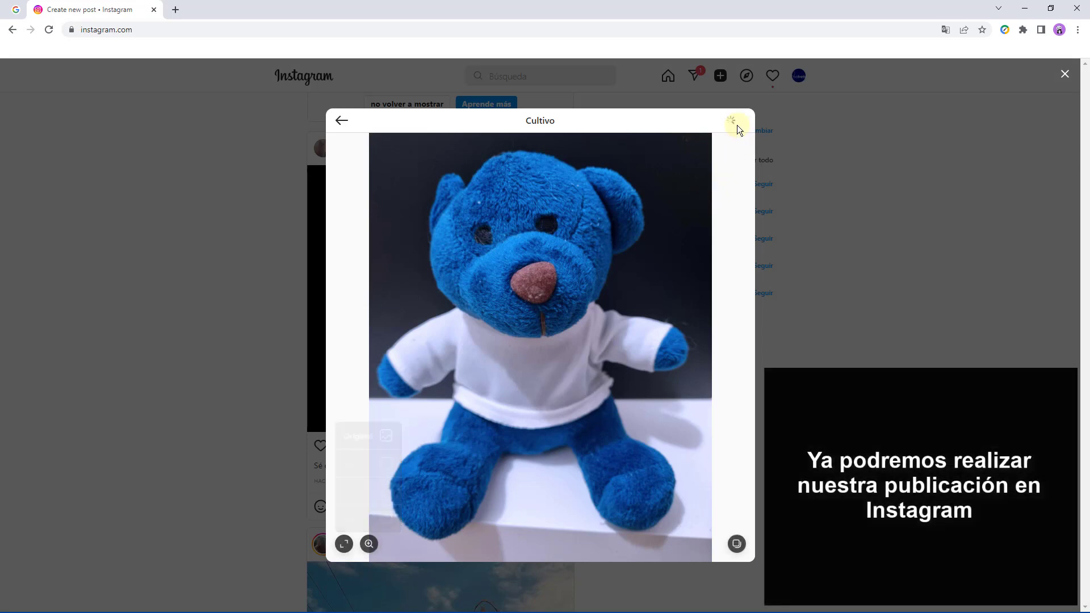
Apply the "Letras gruesas a la media" filter to the photo and share the post without a caption.
click(745, 200)
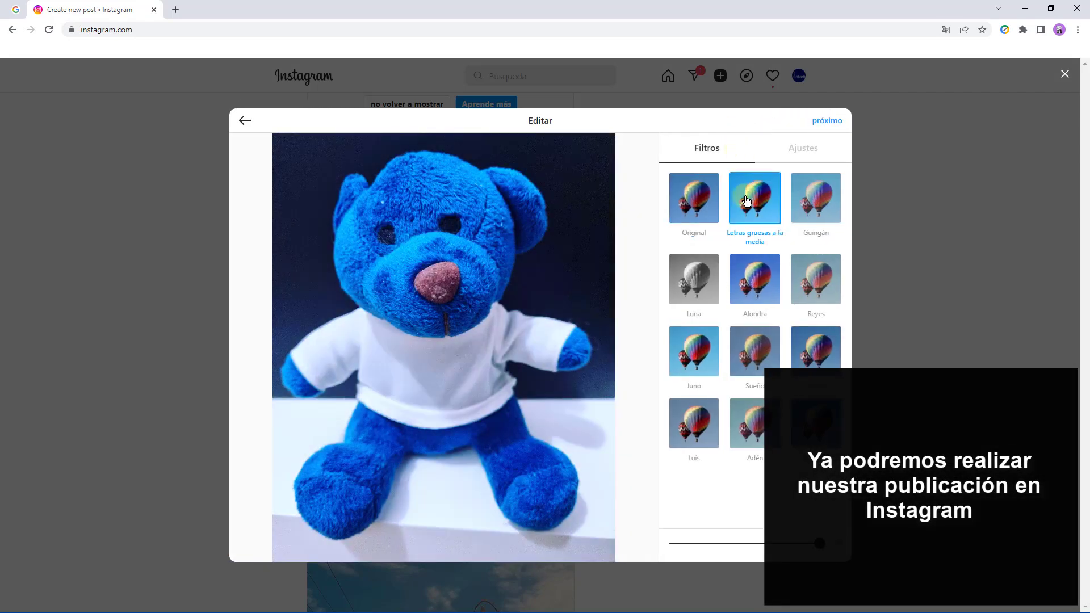
click(820, 124)
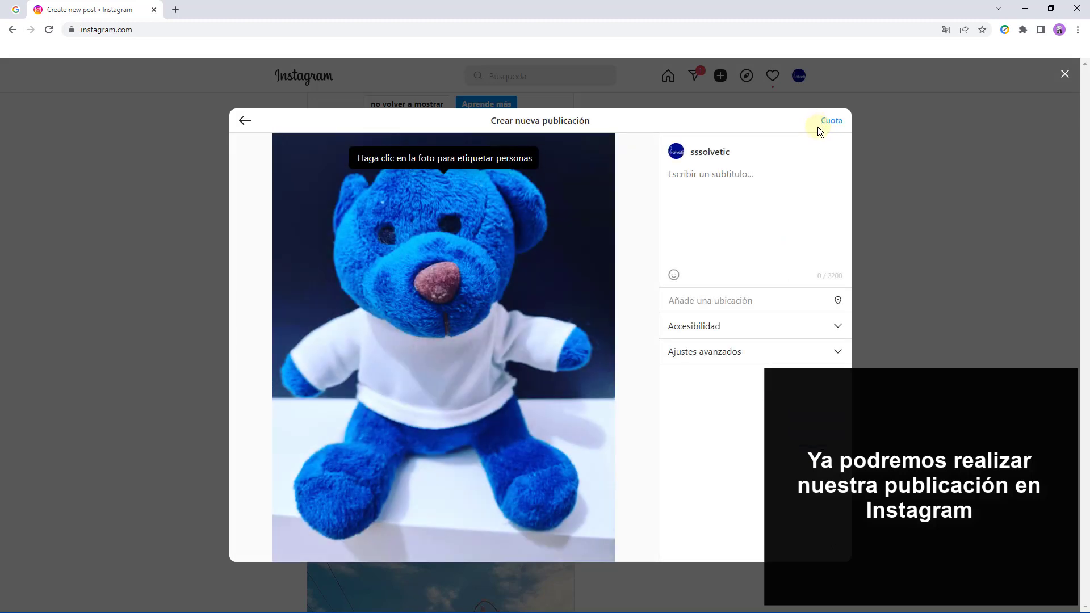
click(830, 121)
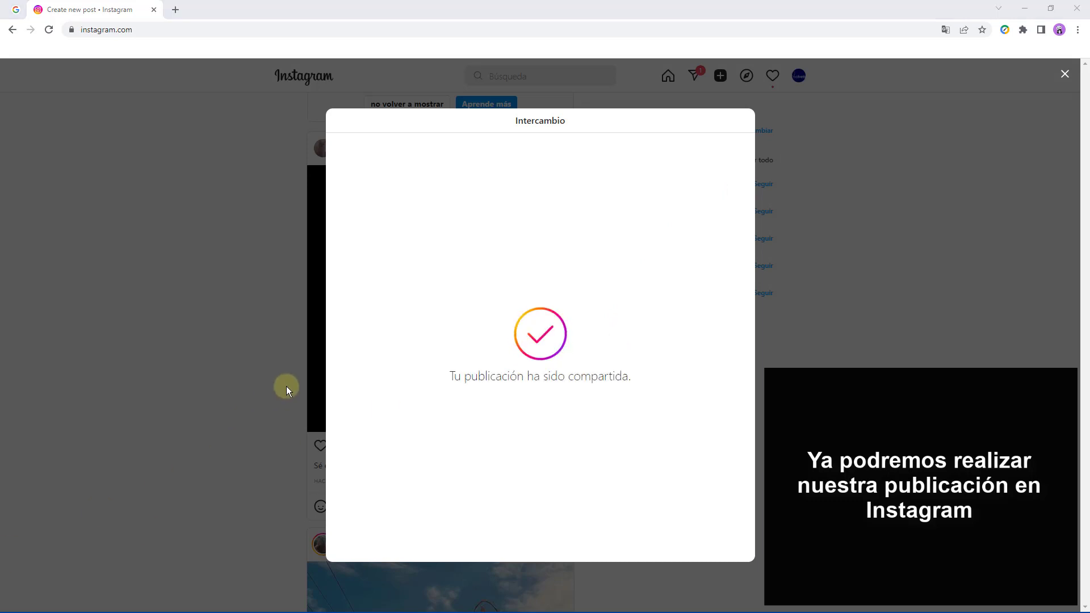
Close the sharing dialog and open the published teddy bear post from the account's profile to check its proportion.
click(847, 275)
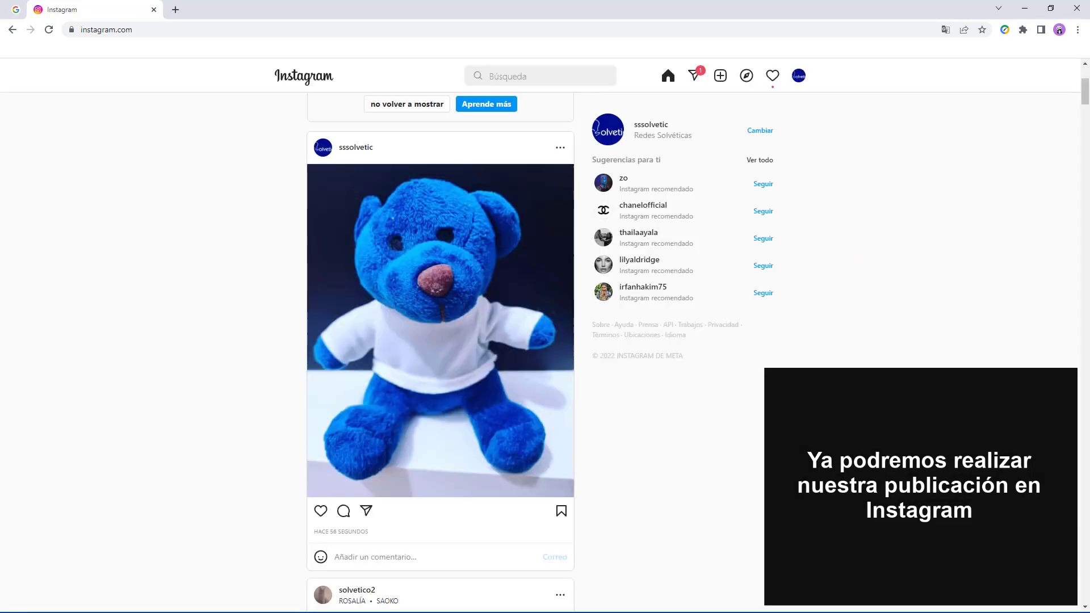
click(361, 151)
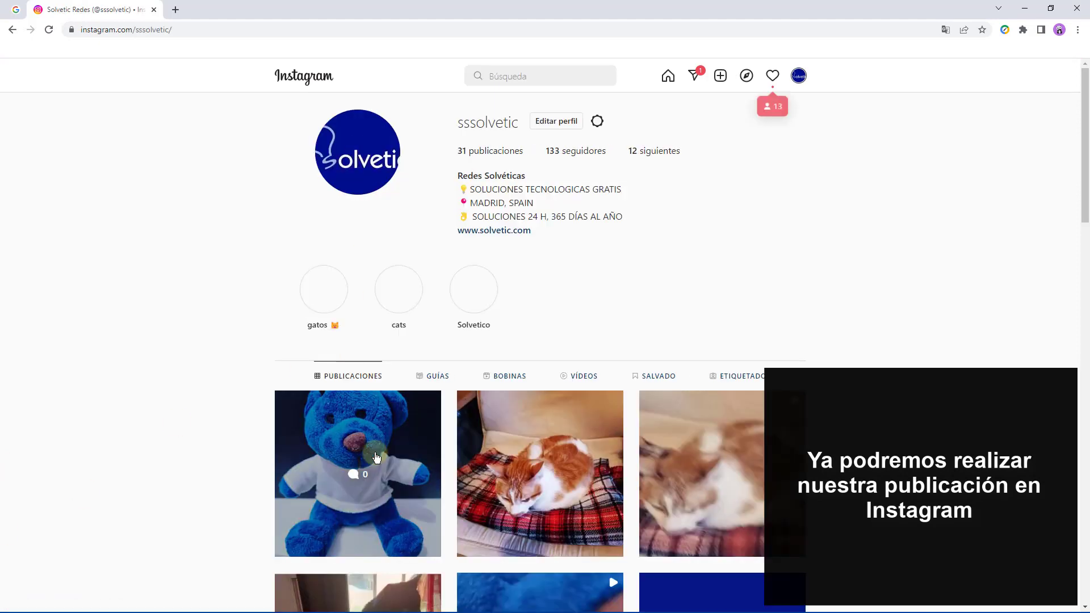
click(376, 457)
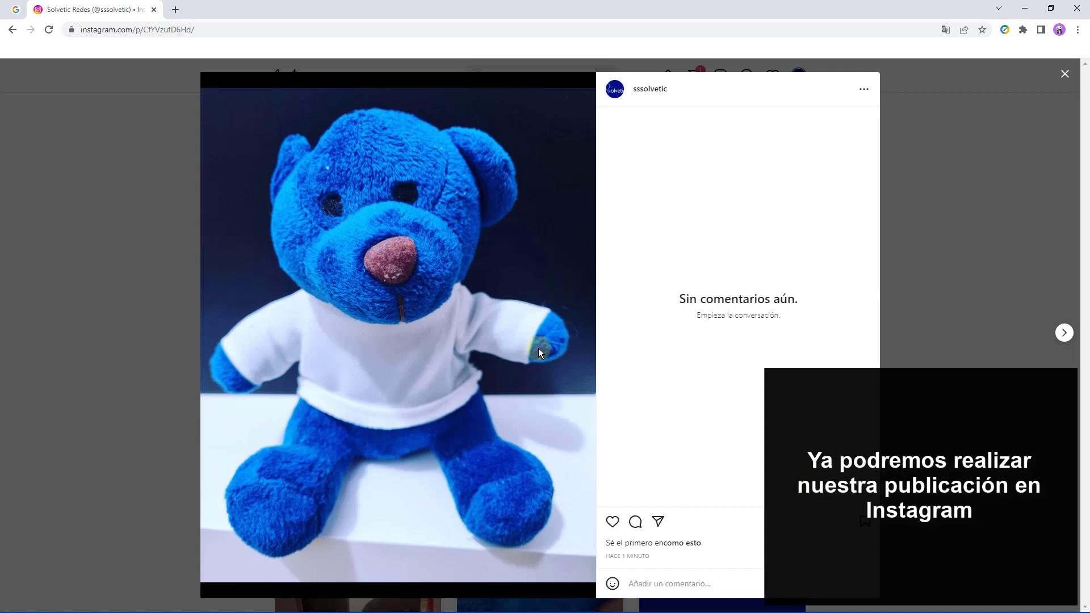